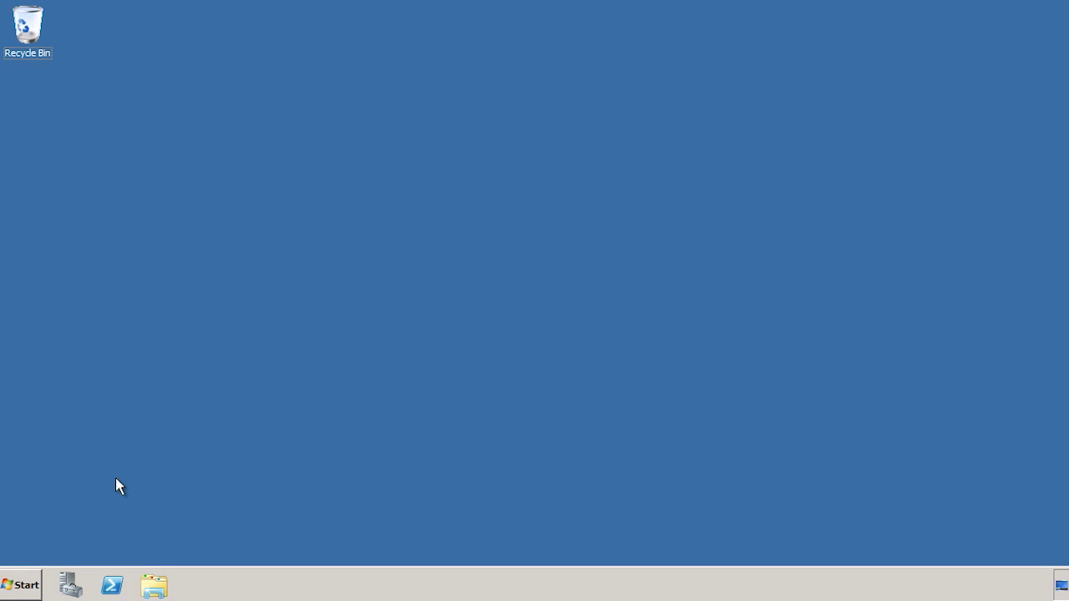
Launch dcpromo from Start search and get past the Welcome and Operating System Compatibility pages.
left_click(30, 584)
type("dcpromo")
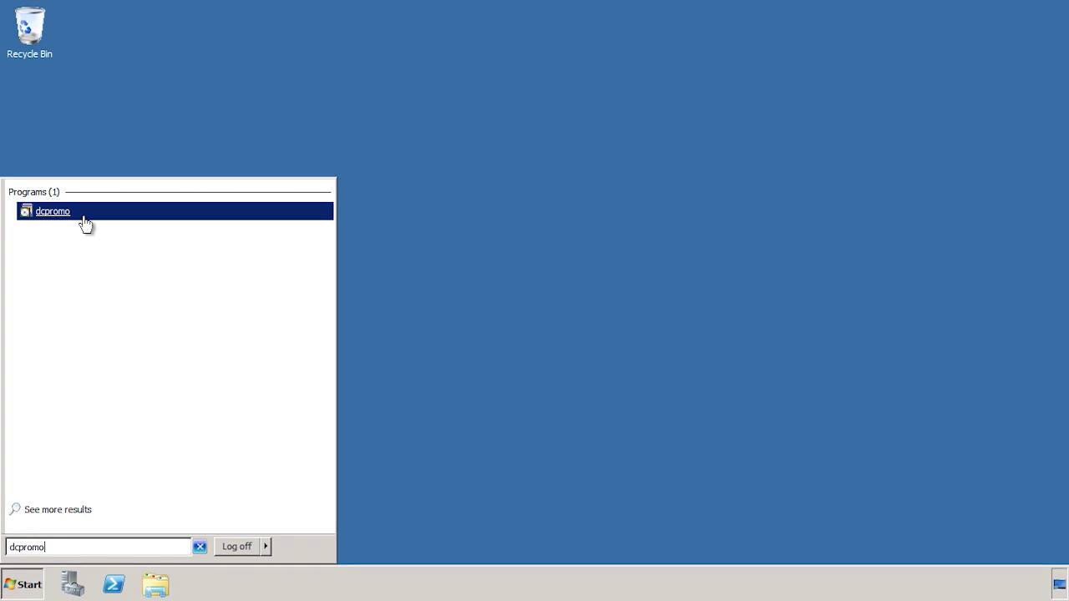
left_click(89, 216)
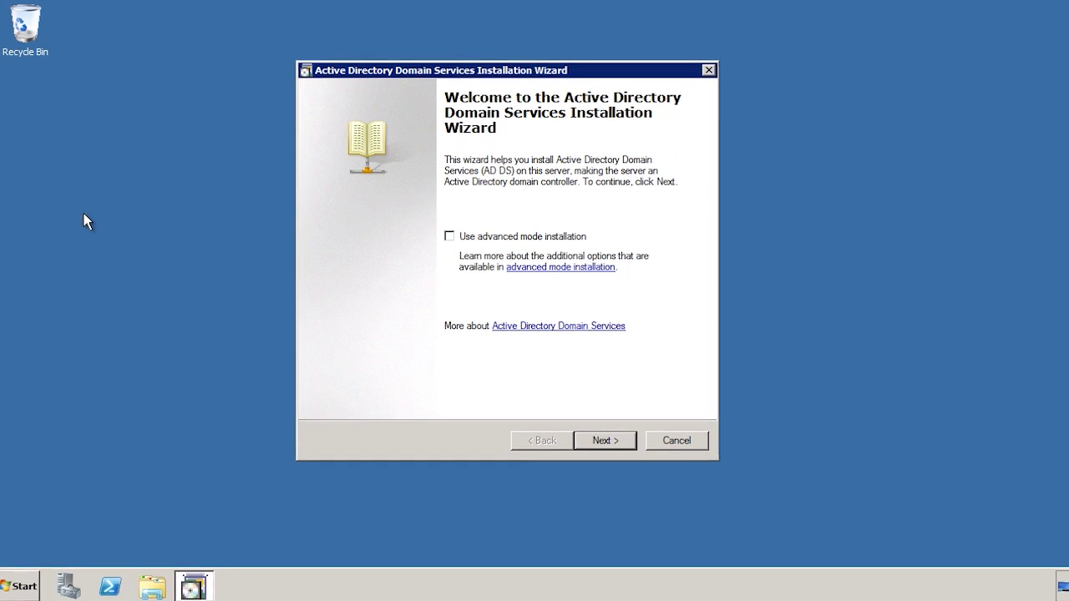
left_click(596, 470)
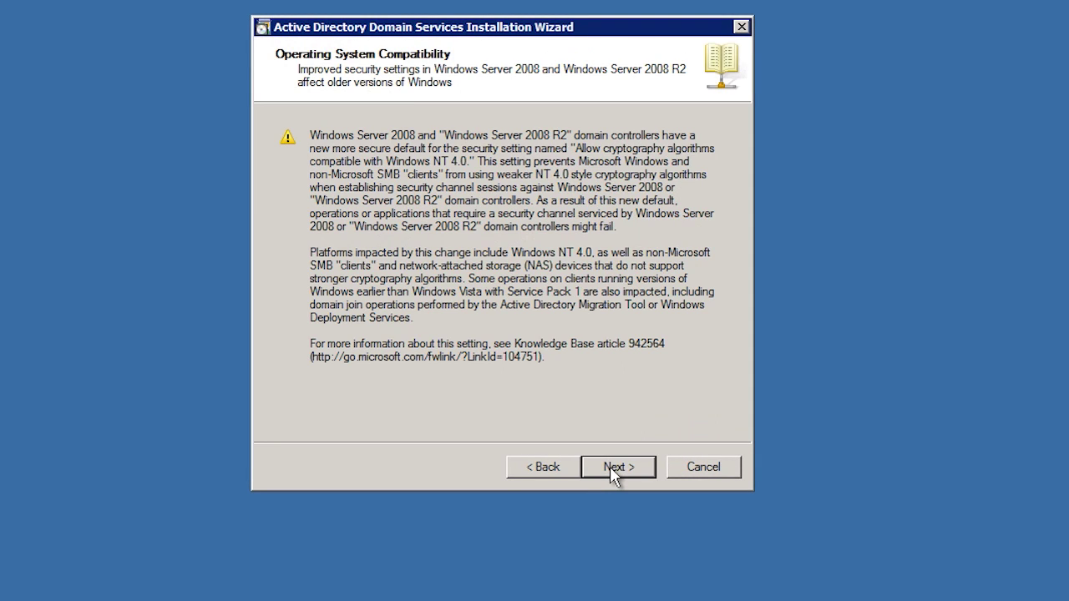
left_click(610, 466)
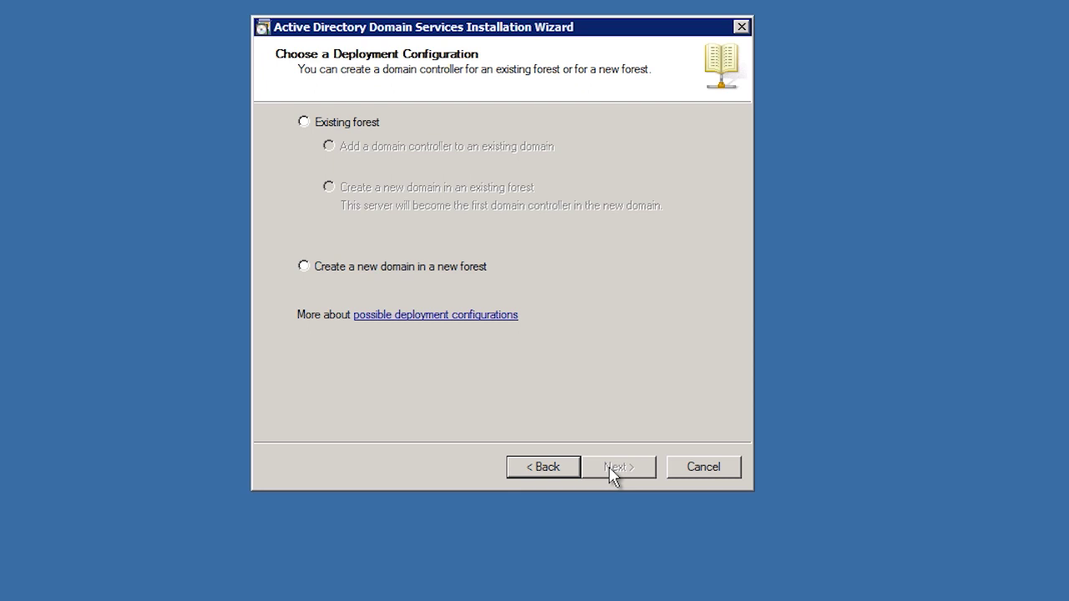
Choose Existing forest with 'Create a new domain in an existing forest' as the deployment configuration.
left_click(304, 123)
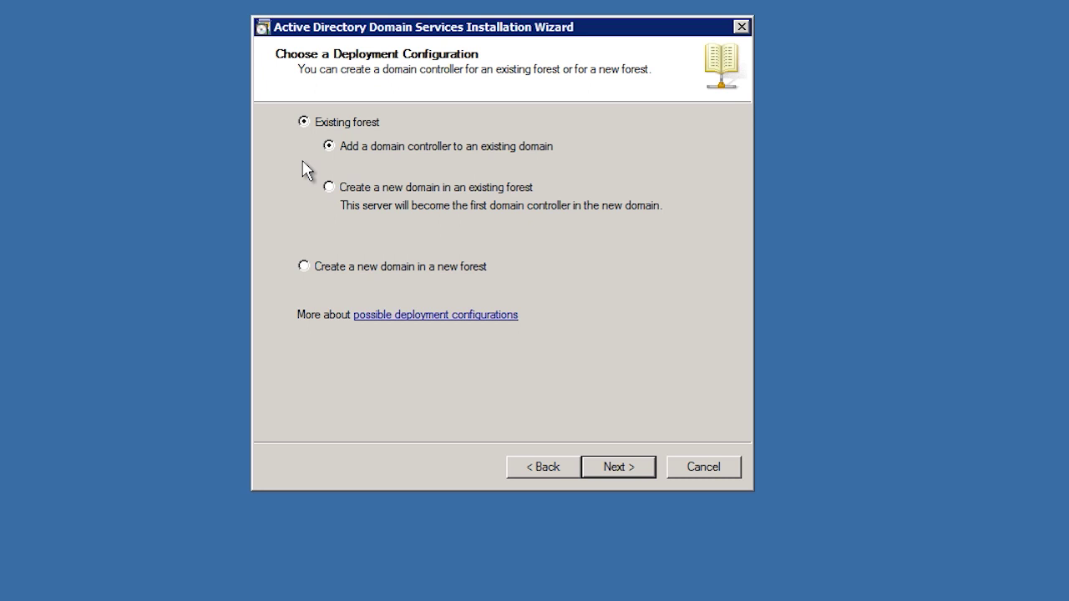
left_click(329, 186)
left_click(616, 466)
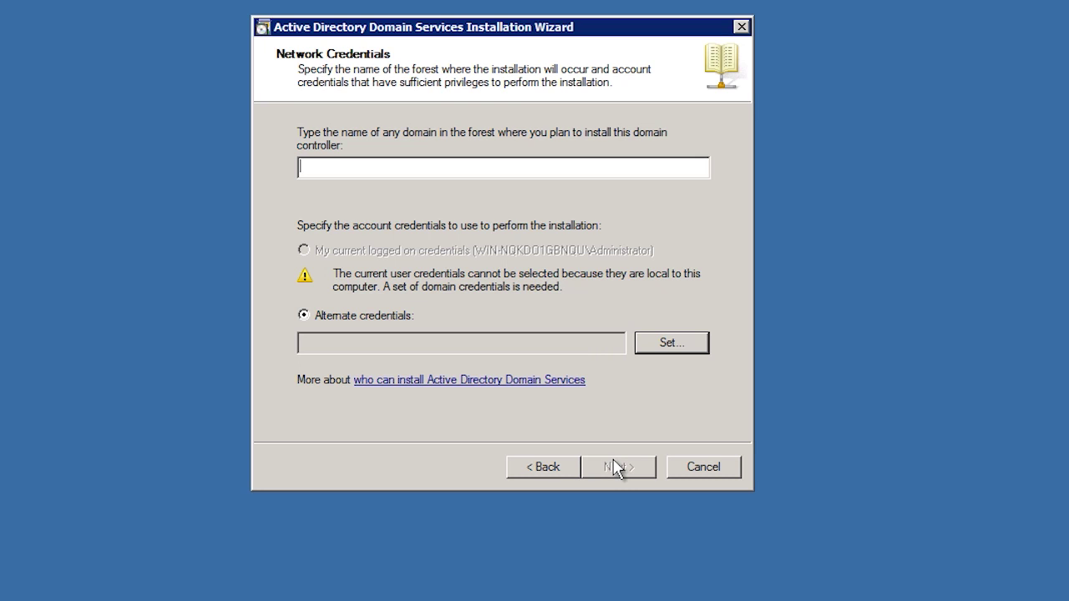
type("ITFreeTraining.local")
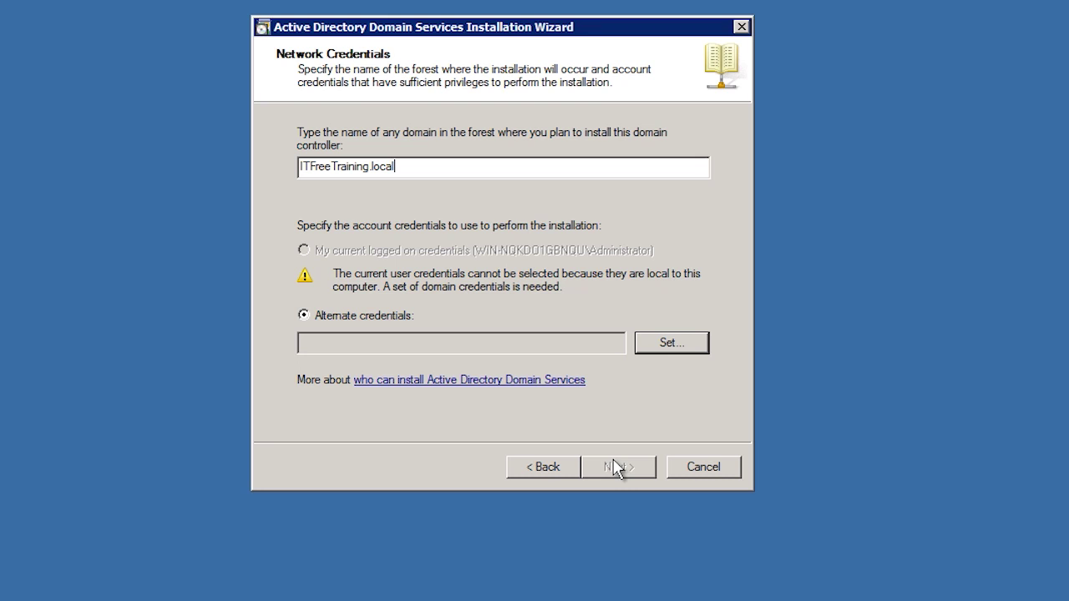
left_click(669, 346)
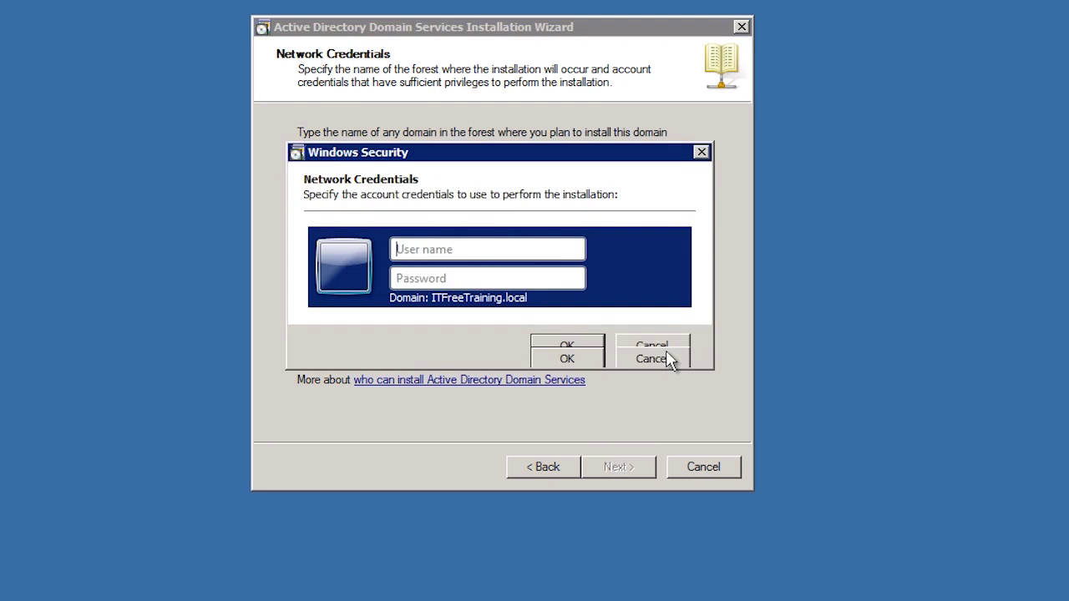
key("Tab")
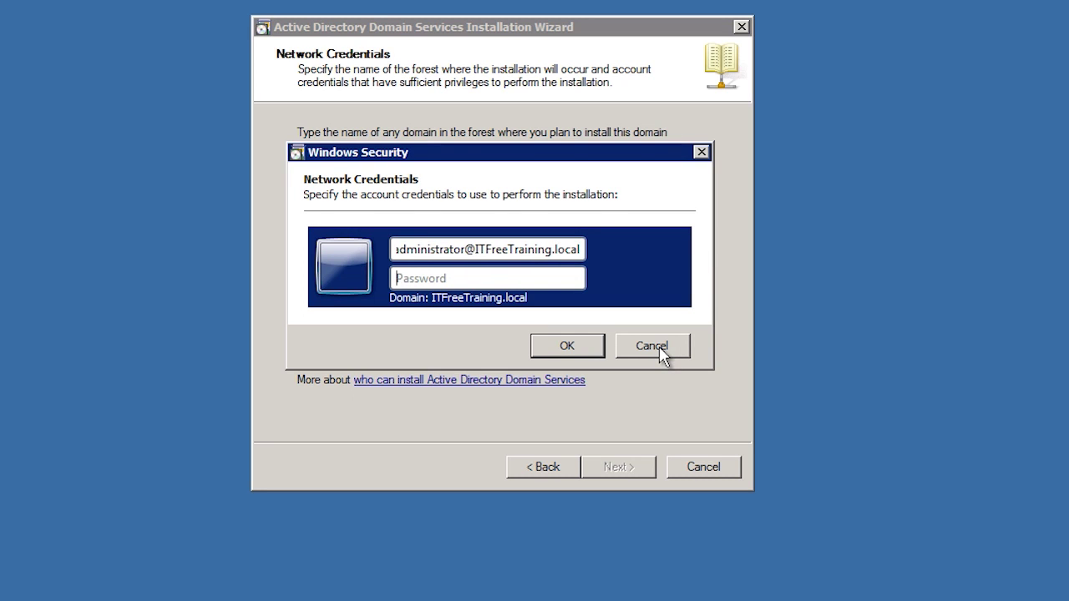
type("•••••••••")
left_click(598, 349)
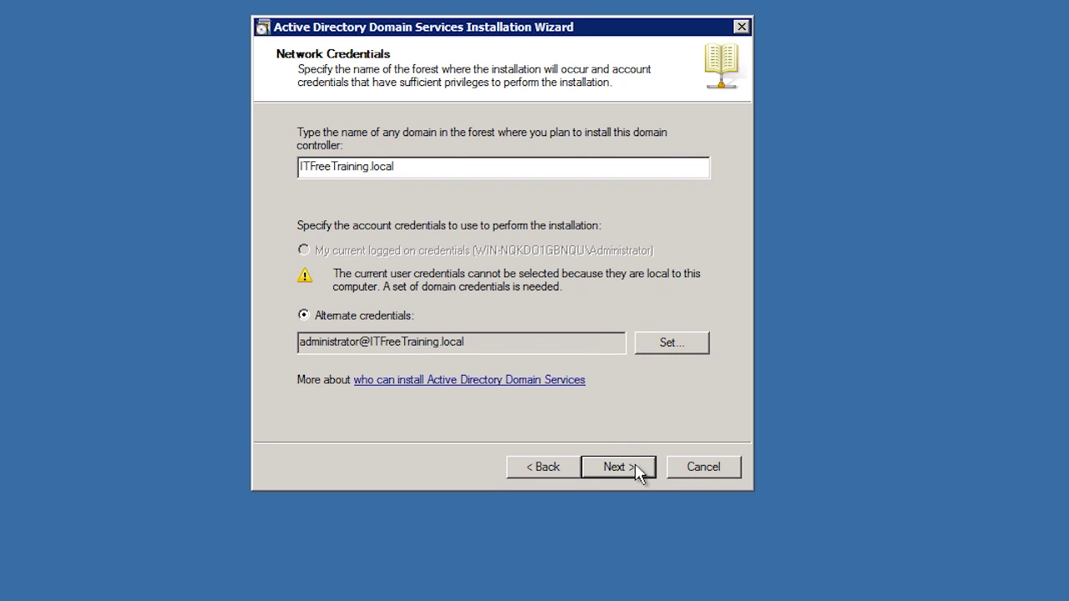
Enter parent domain ITFreeTraining.local and child label east to name east.ITFreeTraining.local.
left_click(637, 473)
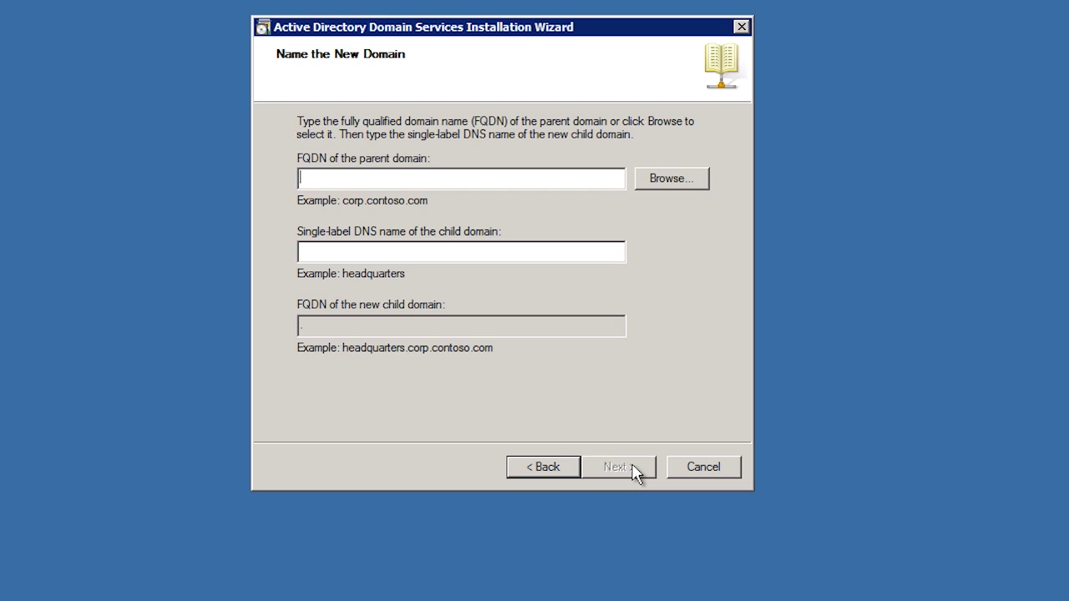
type("ITFreeTraining.local")
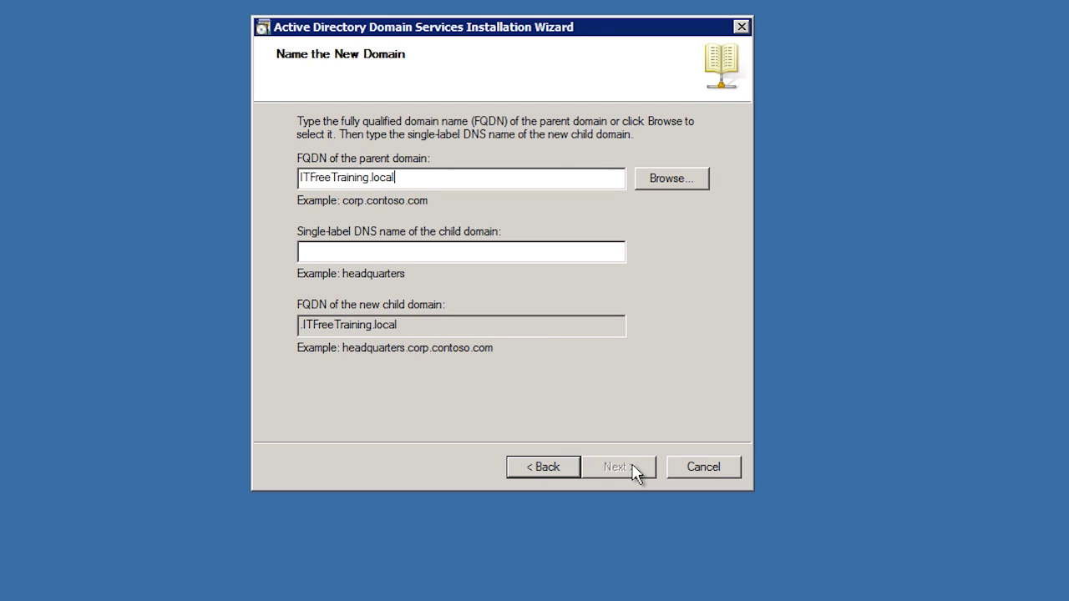
key("Tab")
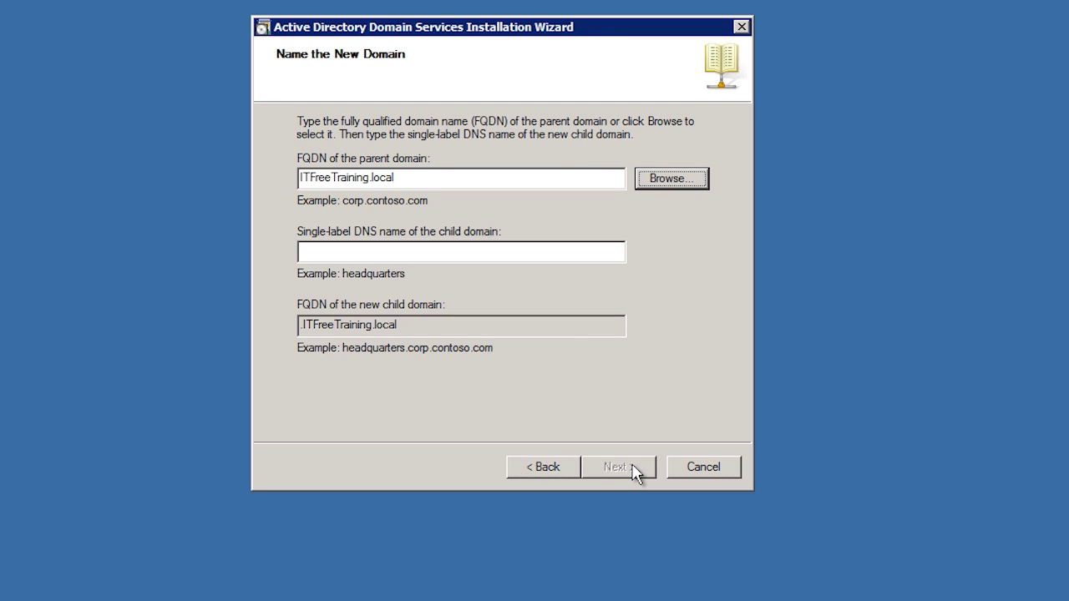
key("Tab")
type("eas")
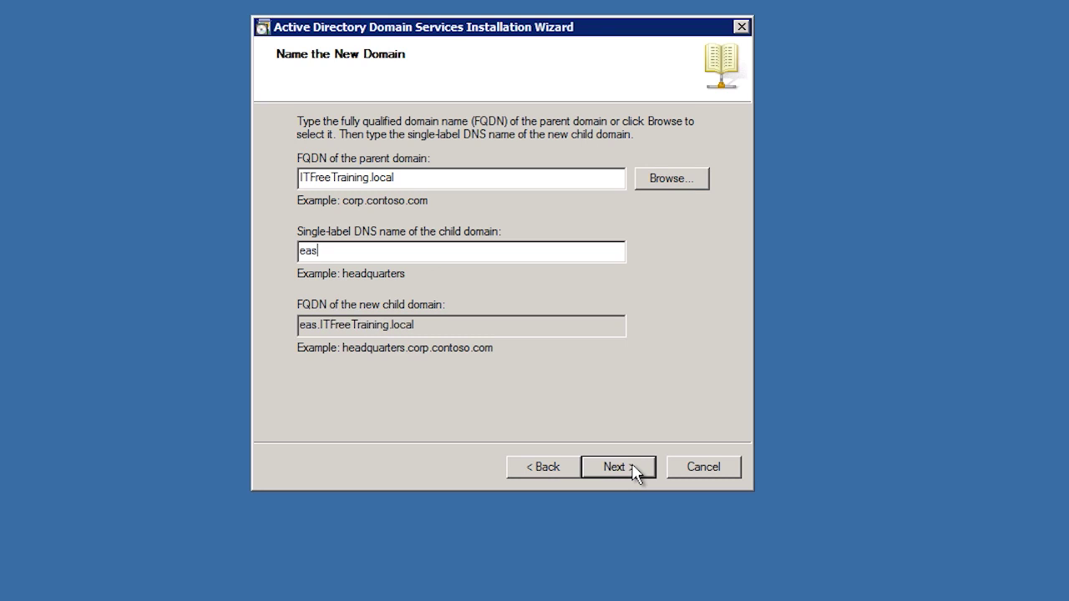
type("t")
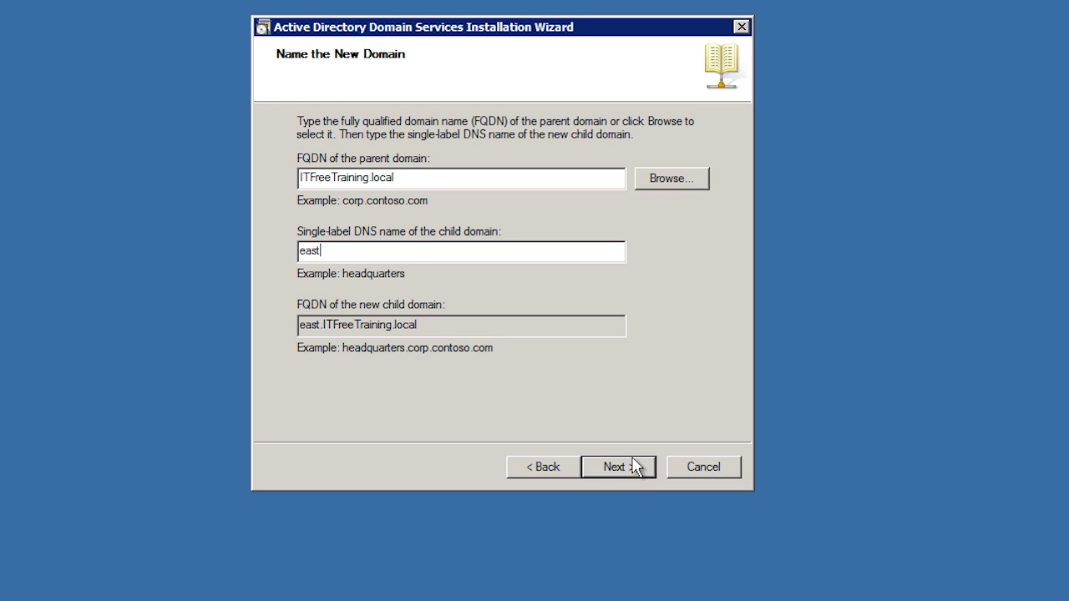
left_click(627, 467)
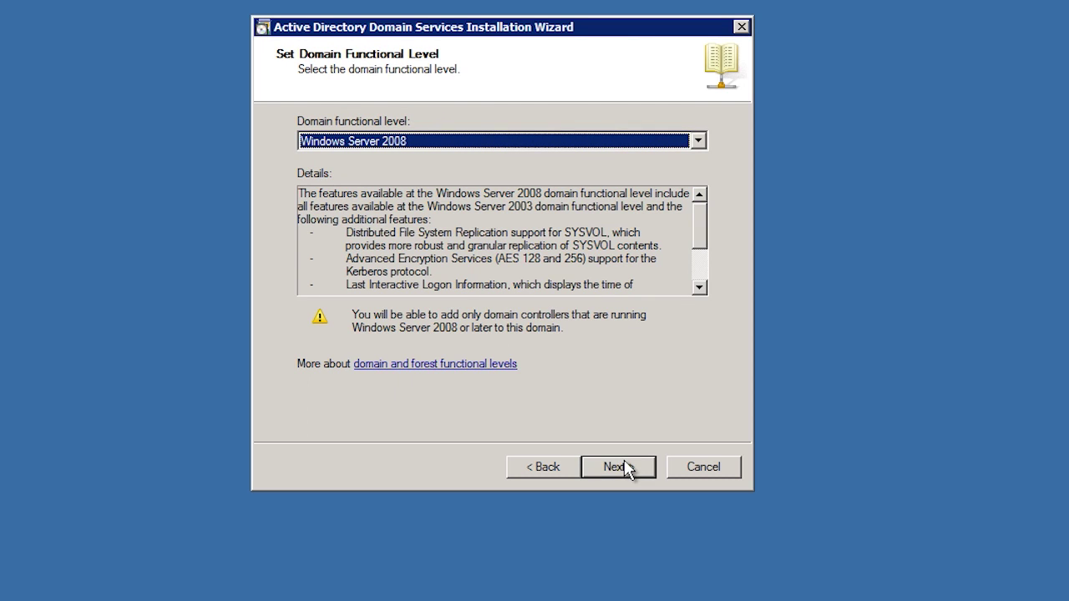
Leave the domain functional level at Windows Server 2008 and continue.
left_click(698, 142)
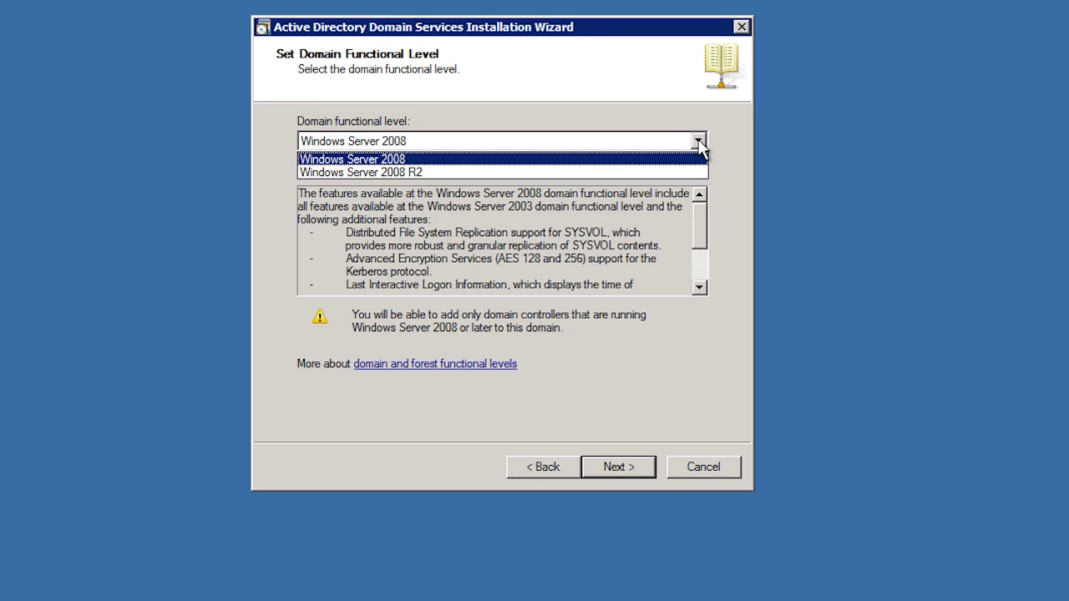
left_click(698, 142)
left_click(635, 474)
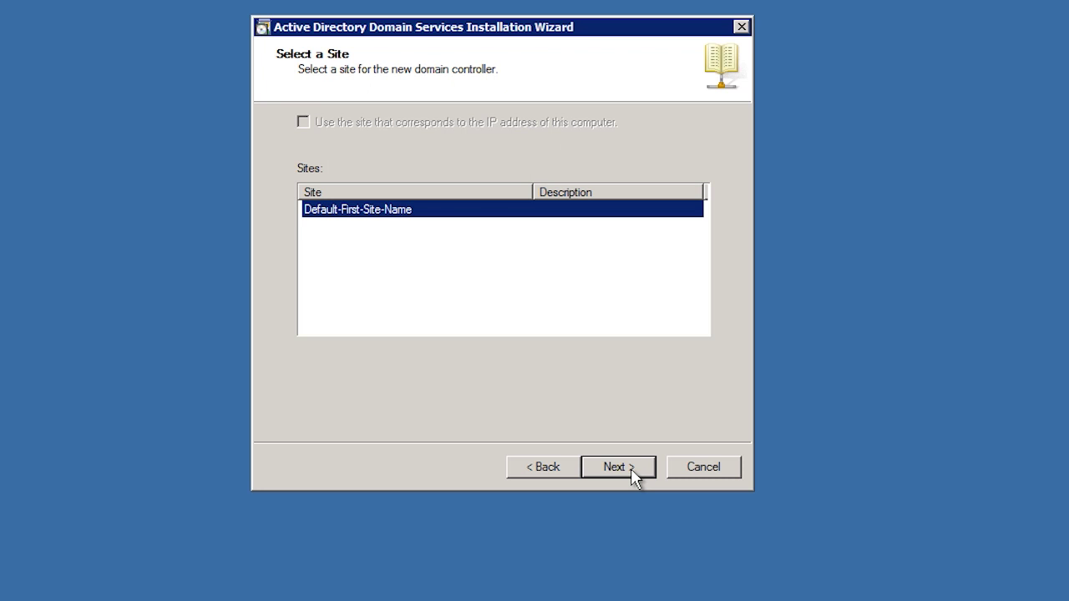
Use Default-First-Site-Name, uncheck the DNS server option, and confirm the DNS warning with Yes.
left_click(633, 473)
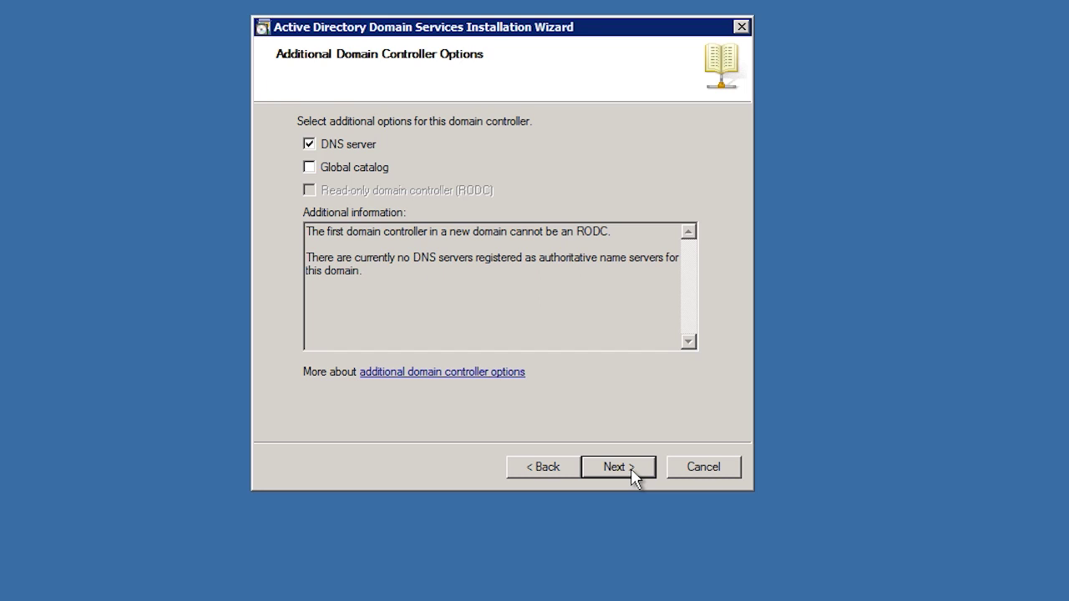
left_click(309, 145)
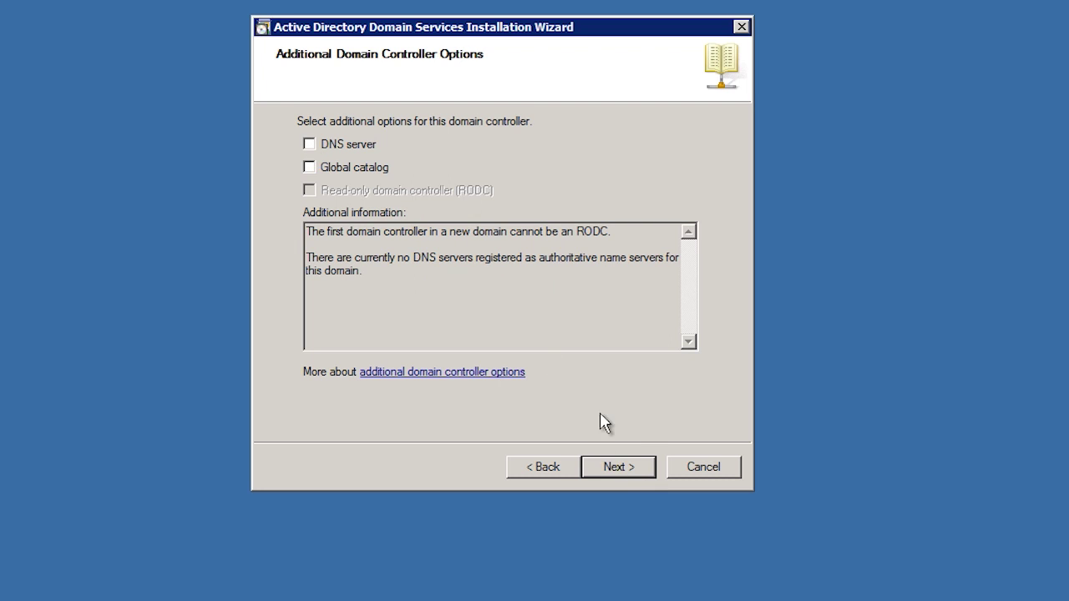
left_click(640, 470)
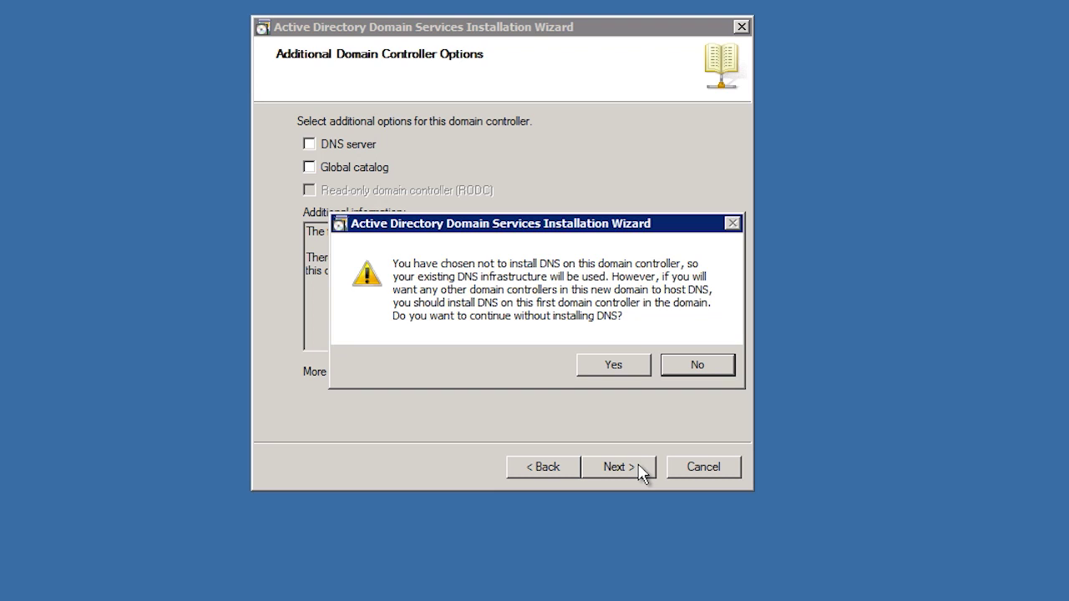
left_click(625, 366)
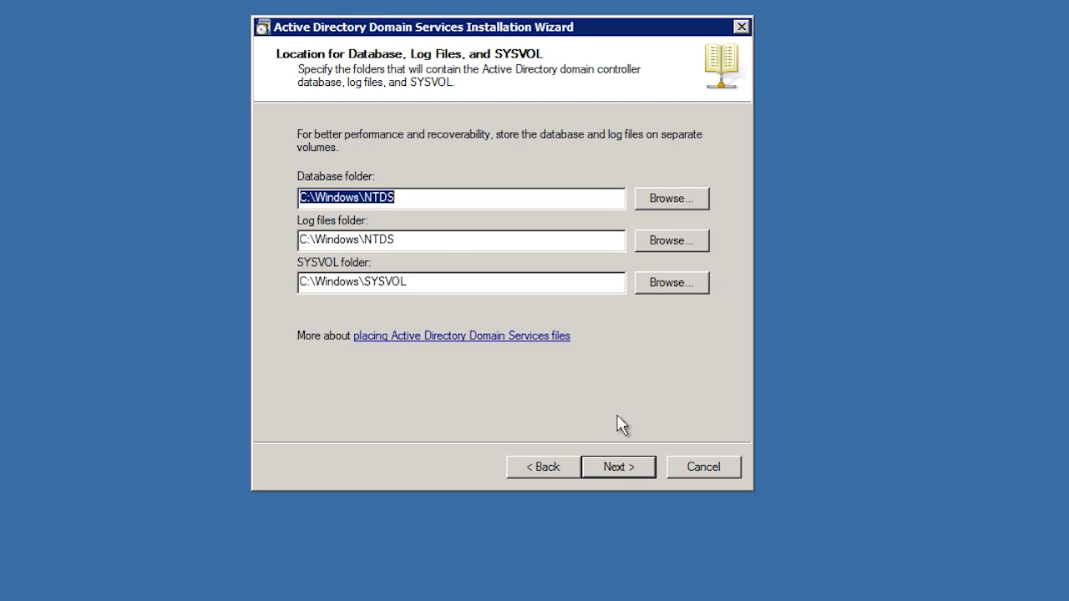
Keep the default NTDS and SYSVOL folders and enter the Directory Services Restore Mode password.
left_click(626, 473)
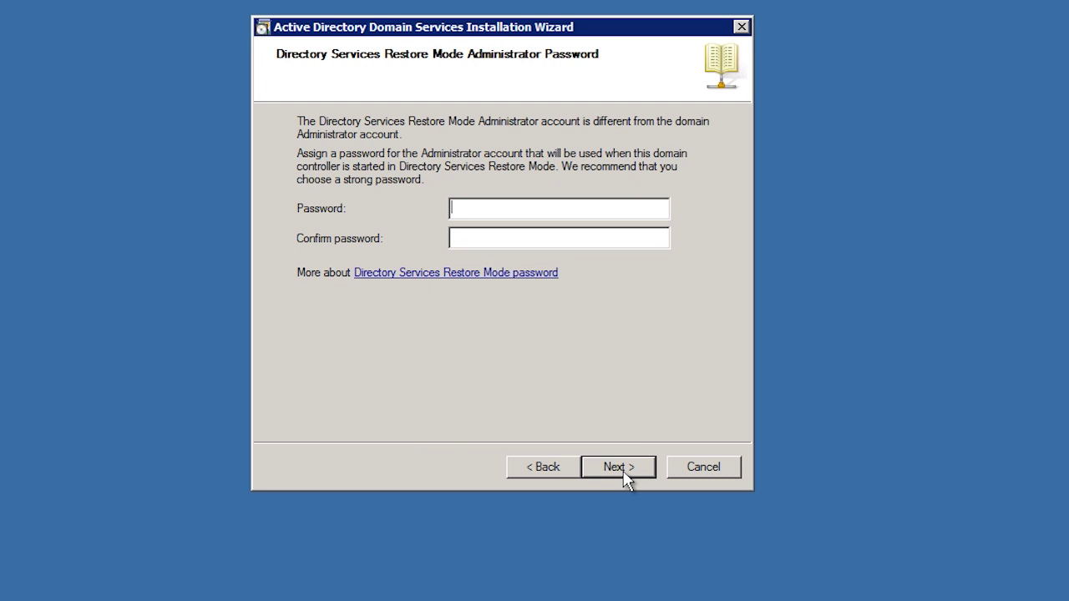
type("••••••••••••••••••")
left_click(618, 468)
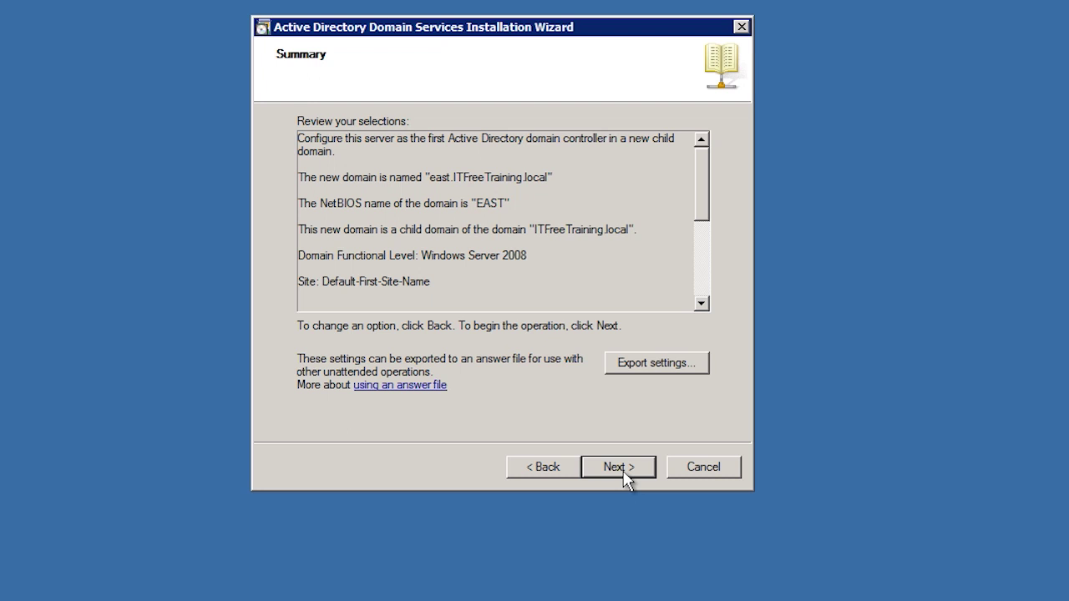
Start the domain controller installation for east.ITFreeTraining.local from the Summary page.
left_click(623, 473)
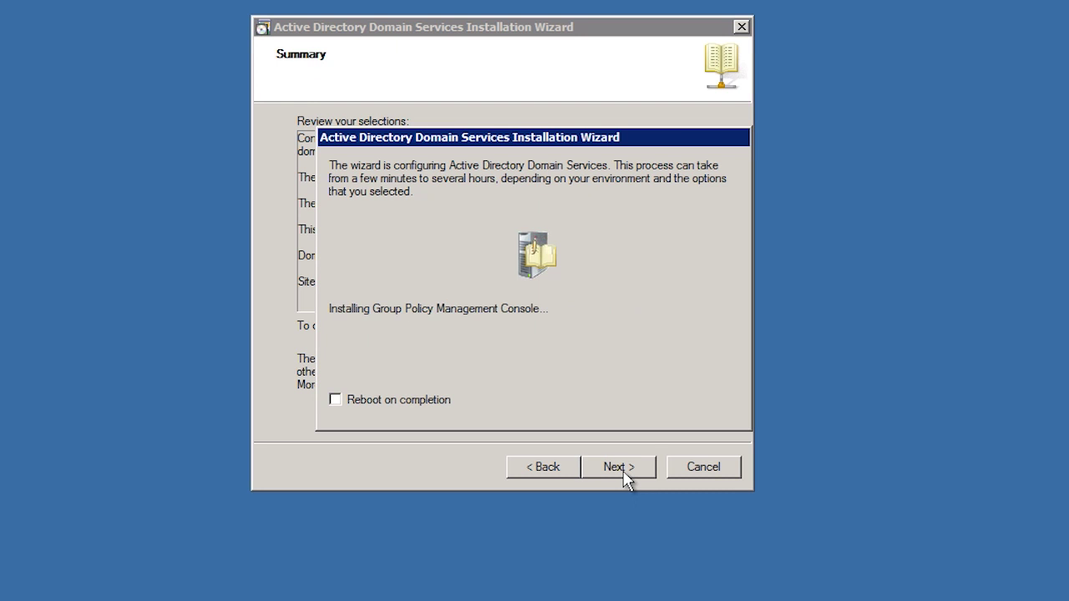